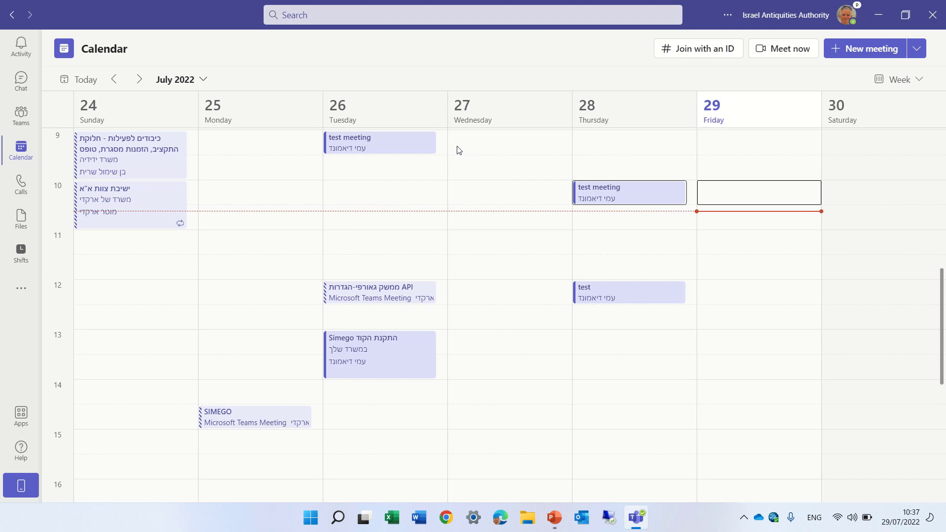
# Join the test meeting scheduled for Thursday, 28 July 2022, 10:00 - 10:30.
pyautogui.click(661, 198)
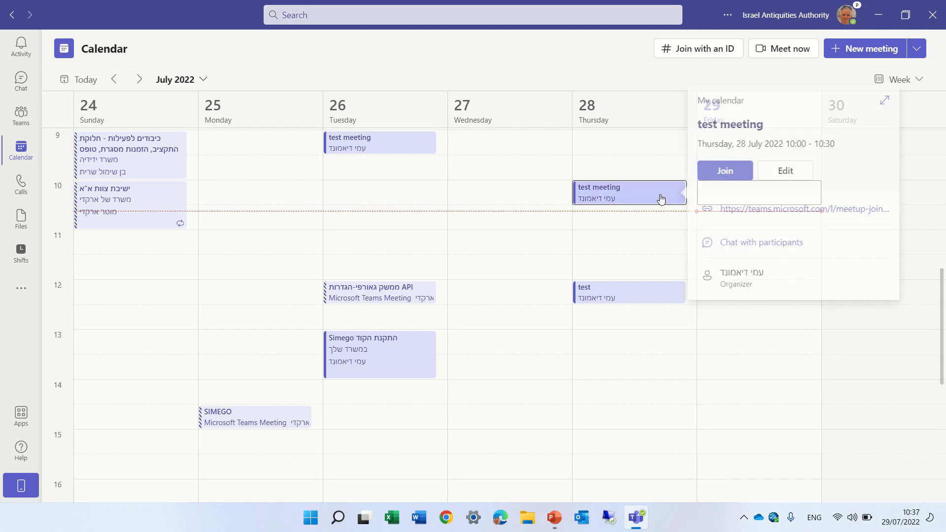
pyautogui.click(734, 173)
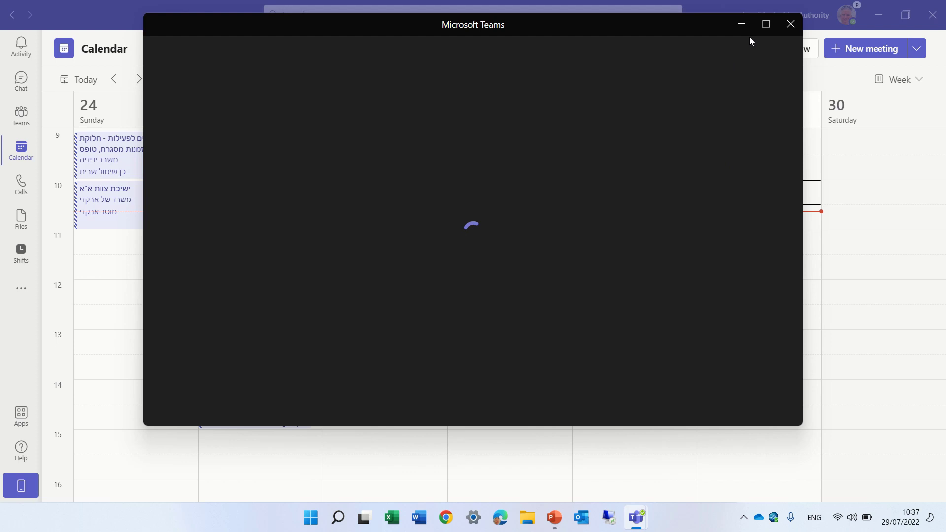
pyautogui.click(743, 375)
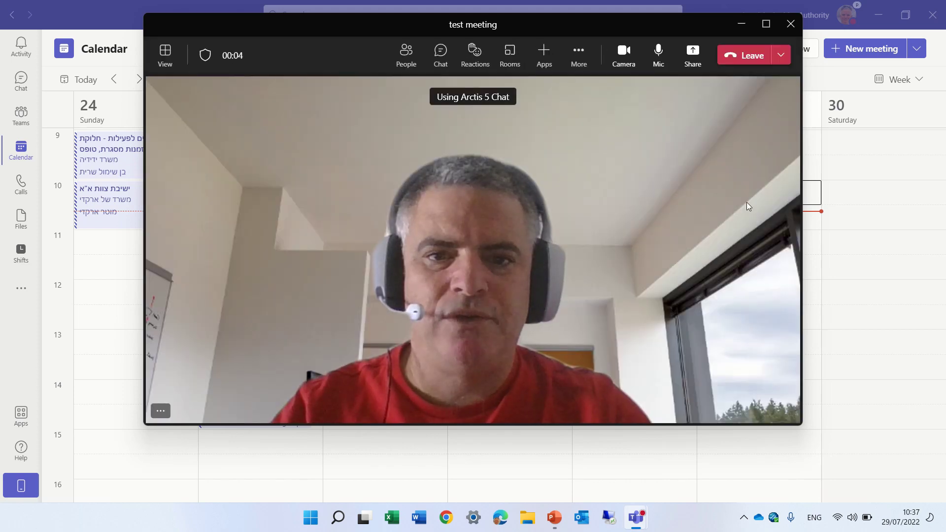
# Switch the meeting view to Together mode and select the five-seat Conference Room scene.
pyautogui.click(166, 65)
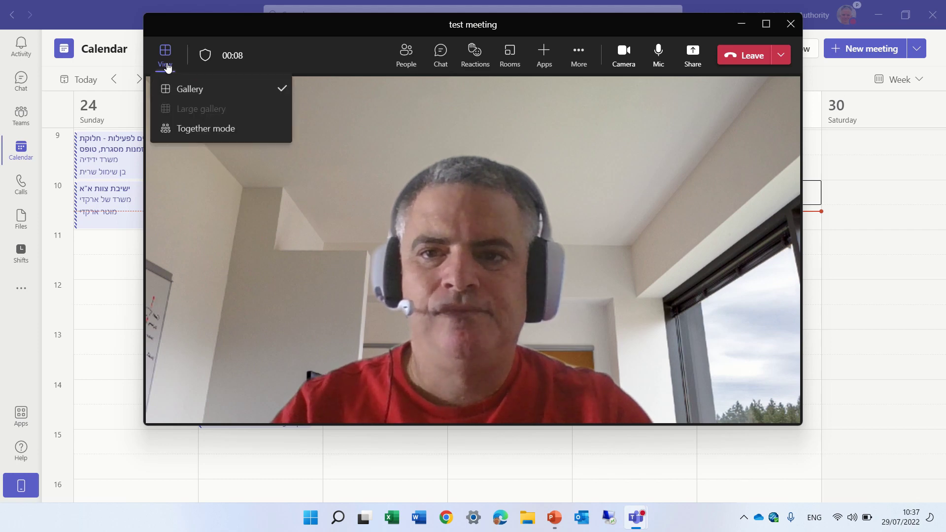
pyautogui.click(186, 129)
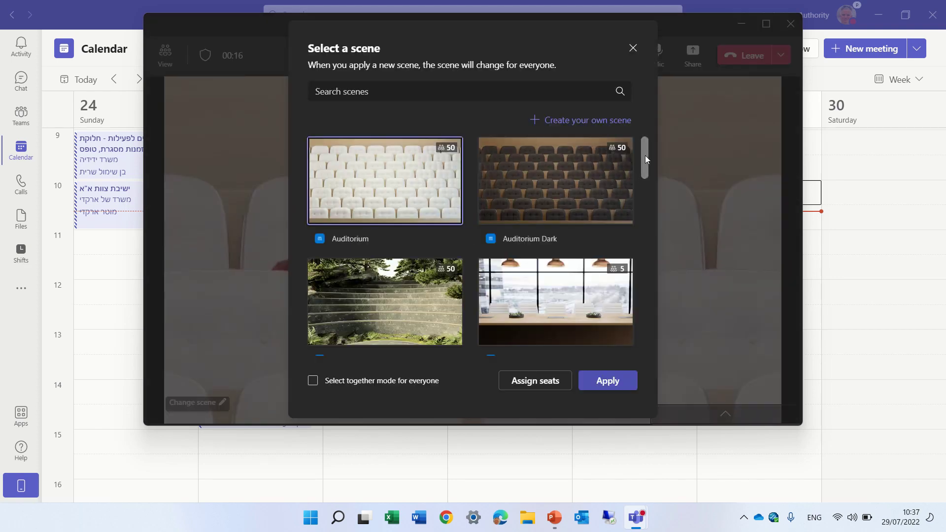
pyautogui.moveTo(646, 168); pyautogui.dragTo(647, 228)
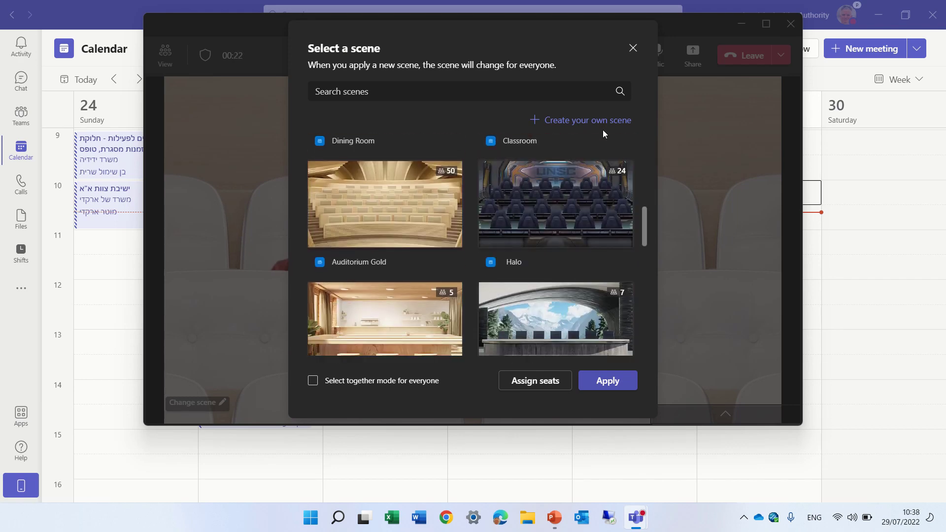
pyautogui.scroll(-10, 645, 273)
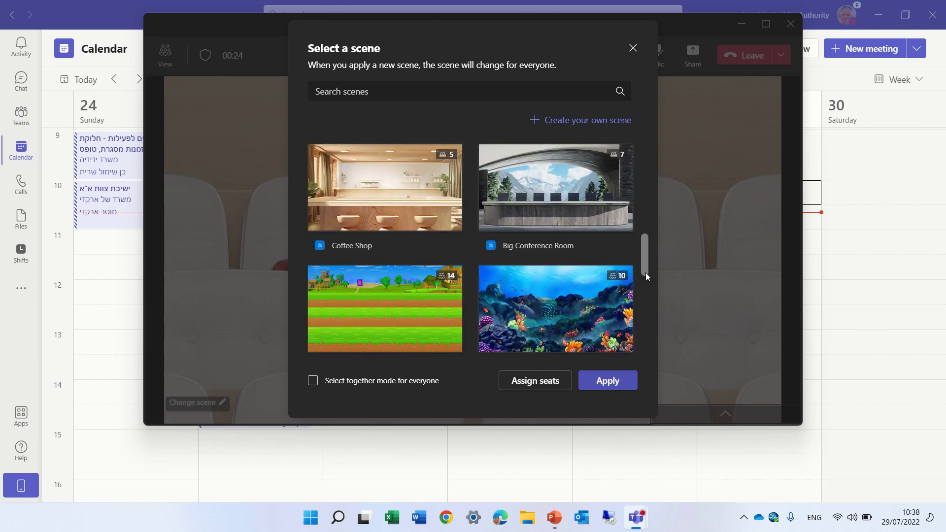
pyautogui.moveTo(646, 302); pyautogui.dragTo(649, 154)
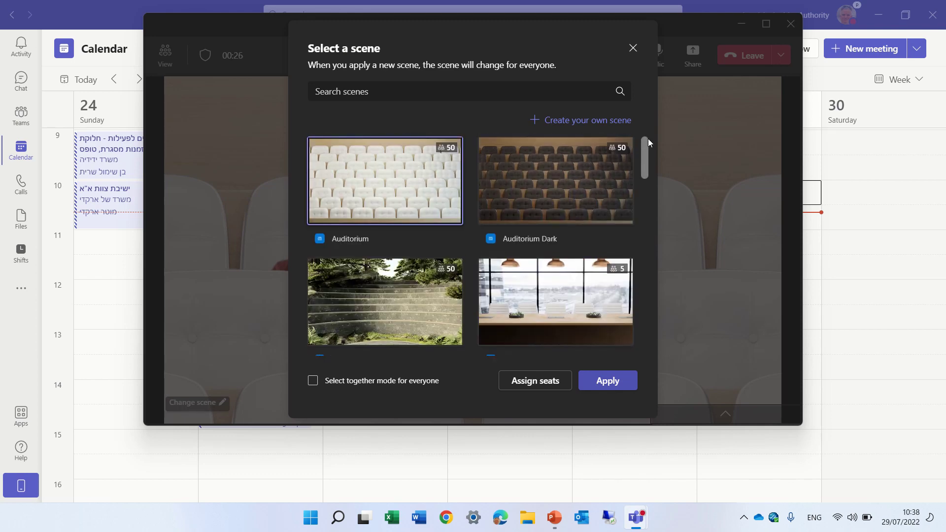
pyautogui.click(565, 280)
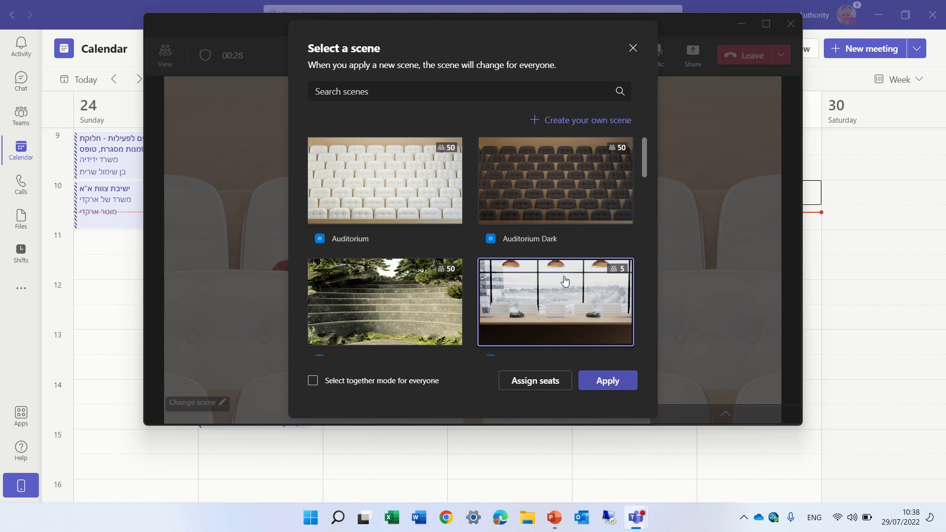
# Assign Conference Room seats: the external invitee in the first from the left, test2 in the second and the organizer in the fifth.
pyautogui.click(536, 381)
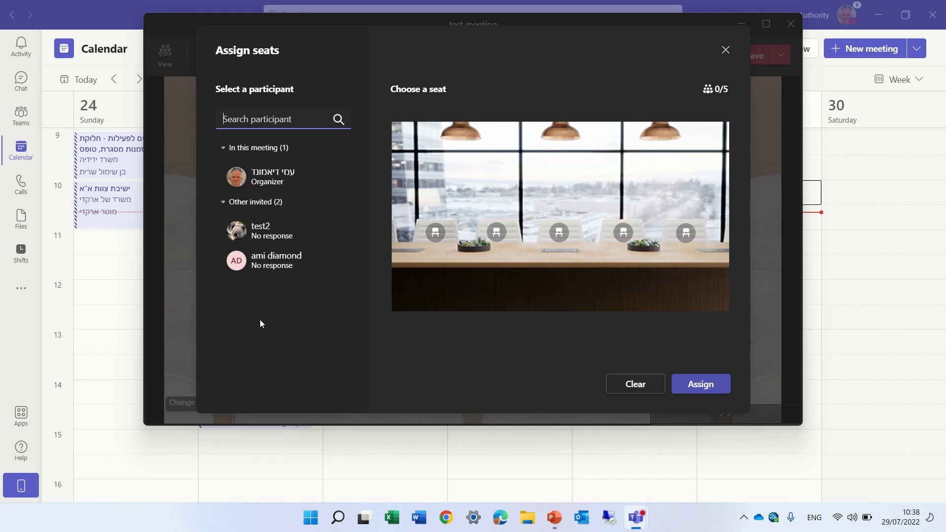
pyautogui.click(271, 267)
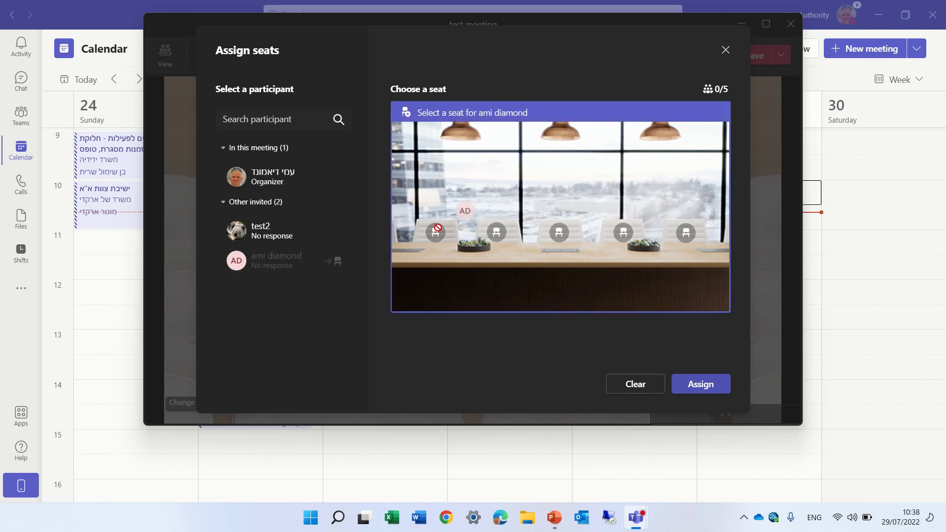
pyautogui.click(434, 232)
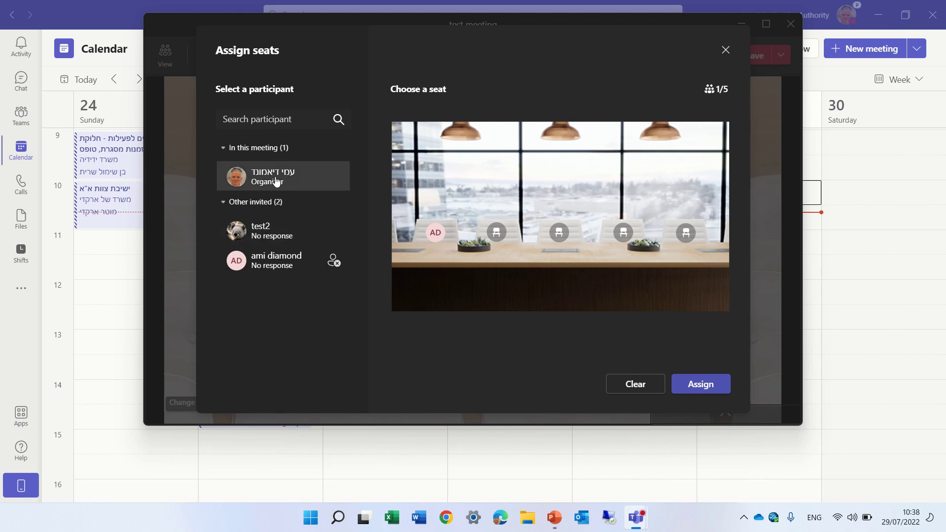
pyautogui.moveTo(274, 181); pyautogui.dragTo(679, 243)
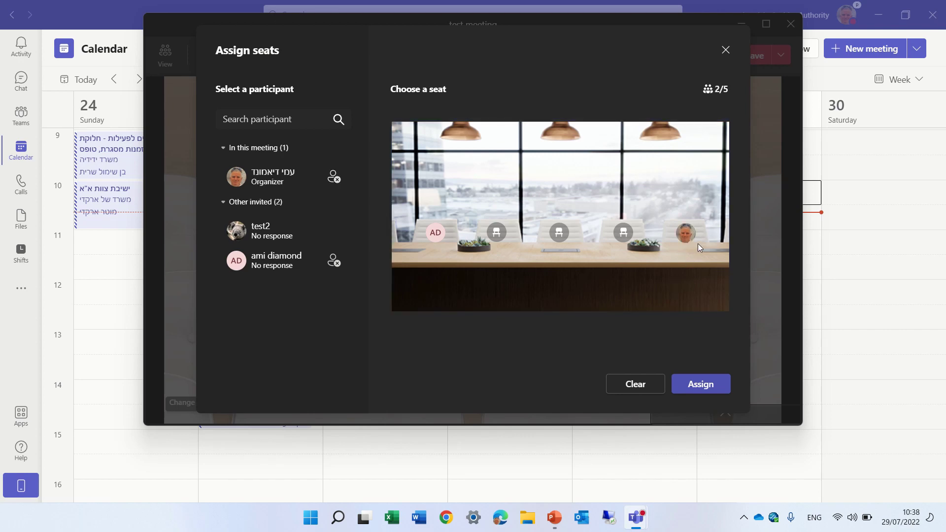
pyautogui.moveTo(276, 236); pyautogui.dragTo(495, 242)
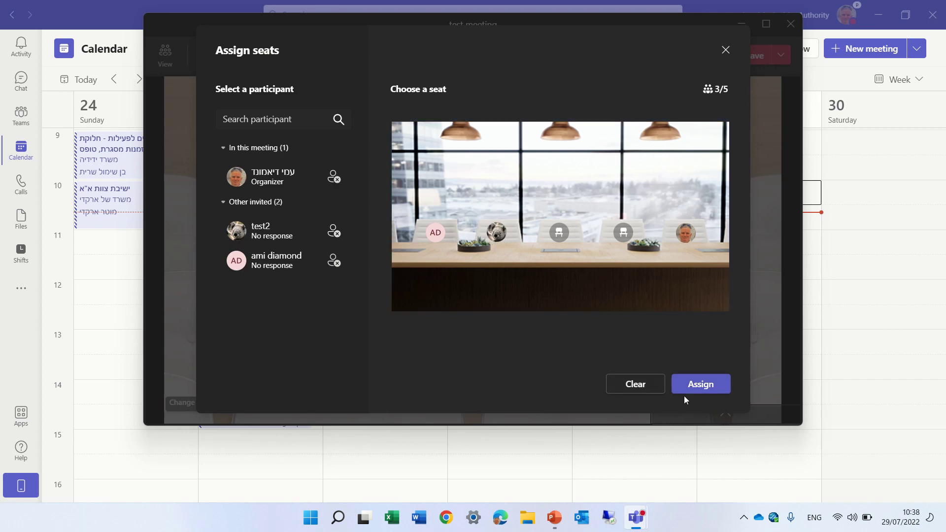
pyautogui.click(705, 388)
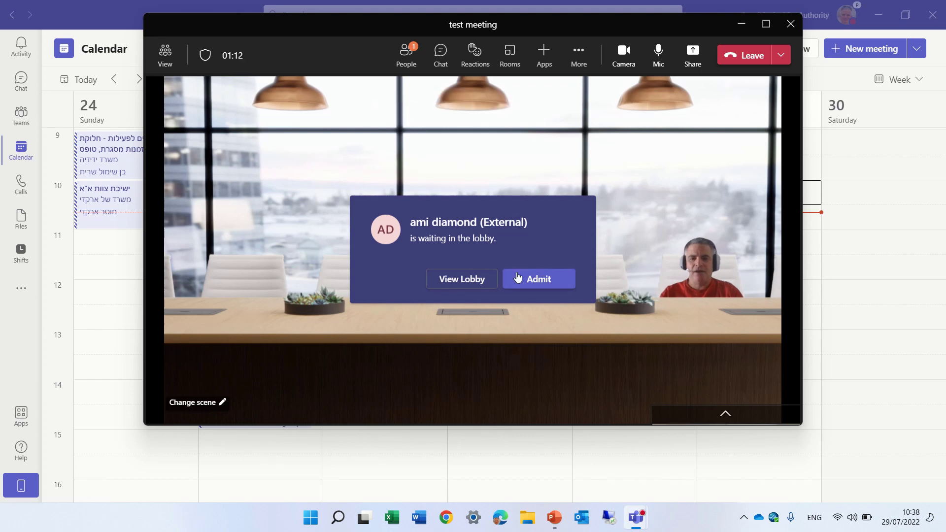
# Admit the external participant from the lobby and mute the microphone.
pyautogui.click(535, 280)
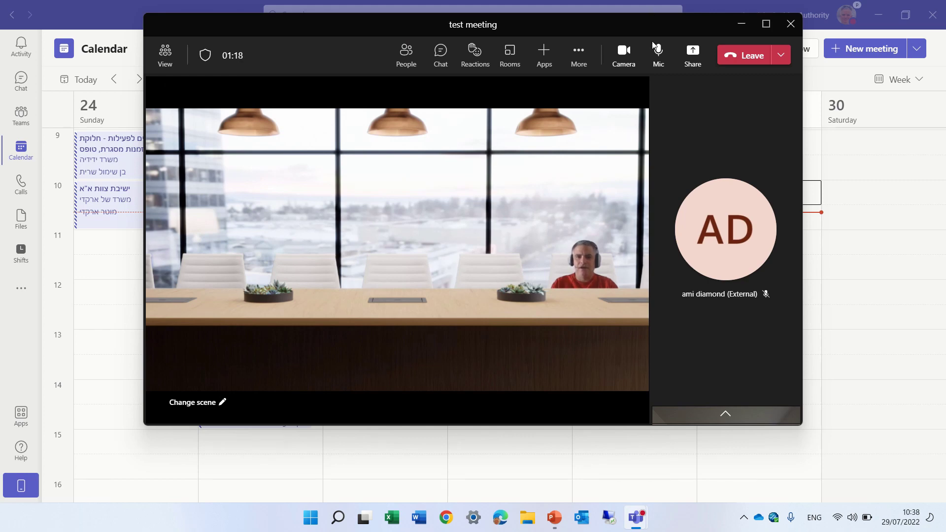
pyautogui.click(660, 56)
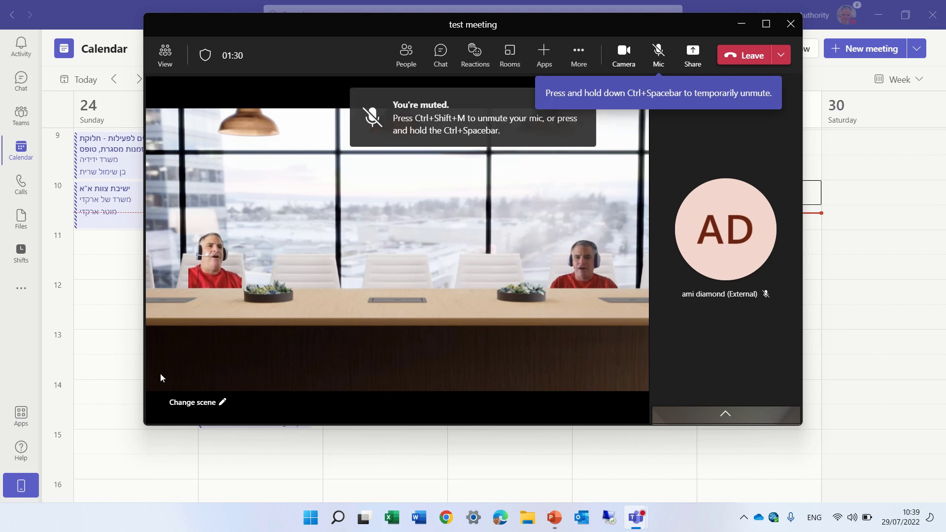
# Change the Together mode scene selection to the 47-seat Classroom.
pyautogui.click(188, 405)
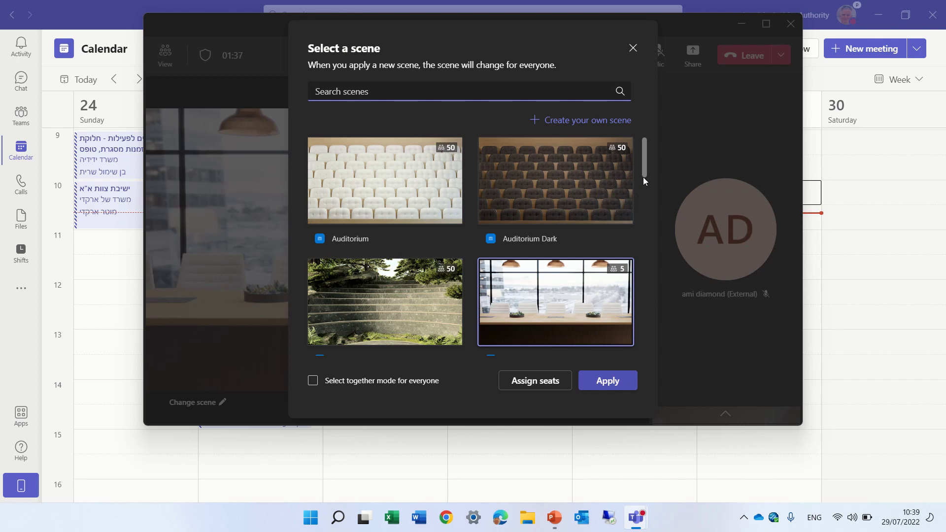
pyautogui.moveTo(646, 165); pyautogui.dragTo(645, 203)
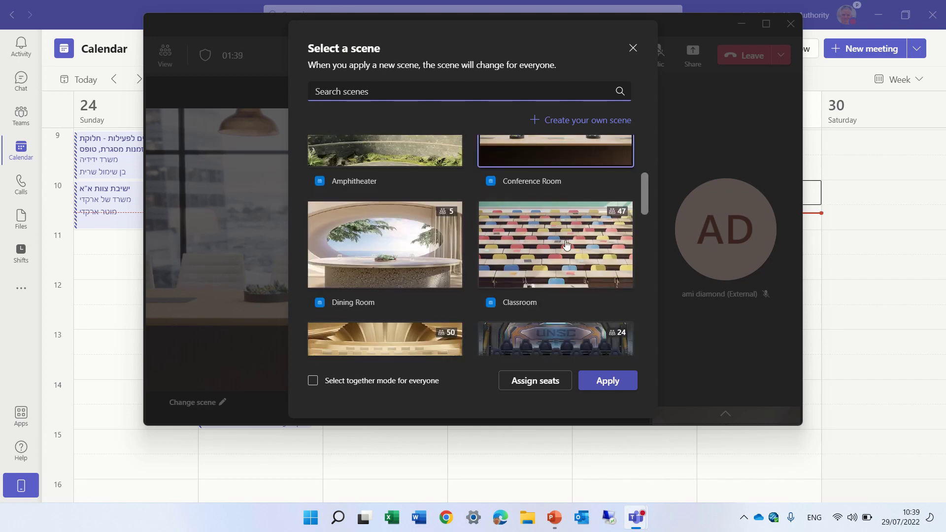
pyautogui.click(566, 245)
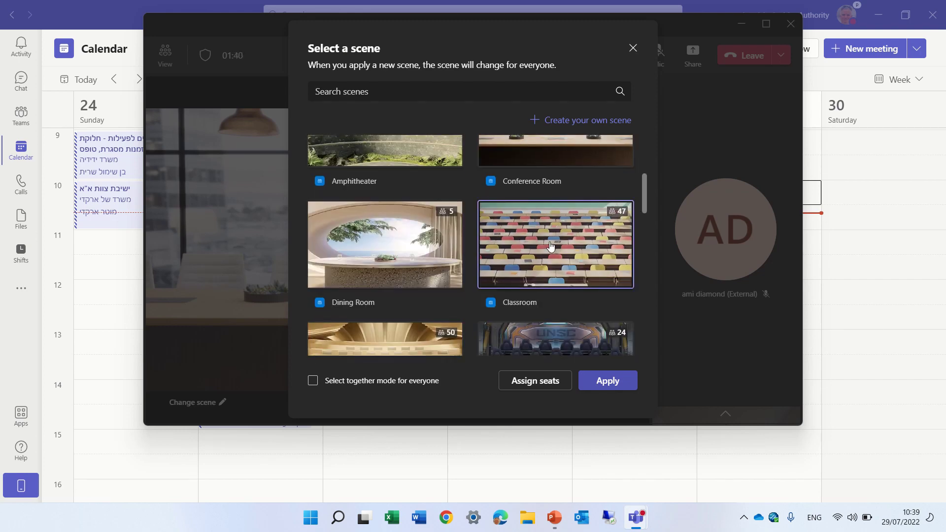
# Open seat assignment for the Classroom scene and clear all the existing seat assignments.
pyautogui.click(540, 380)
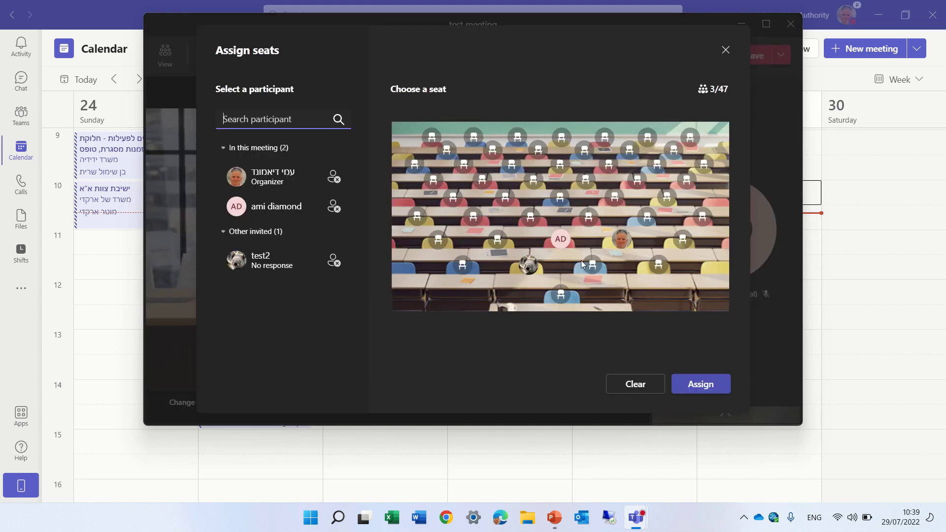
pyautogui.click(621, 241)
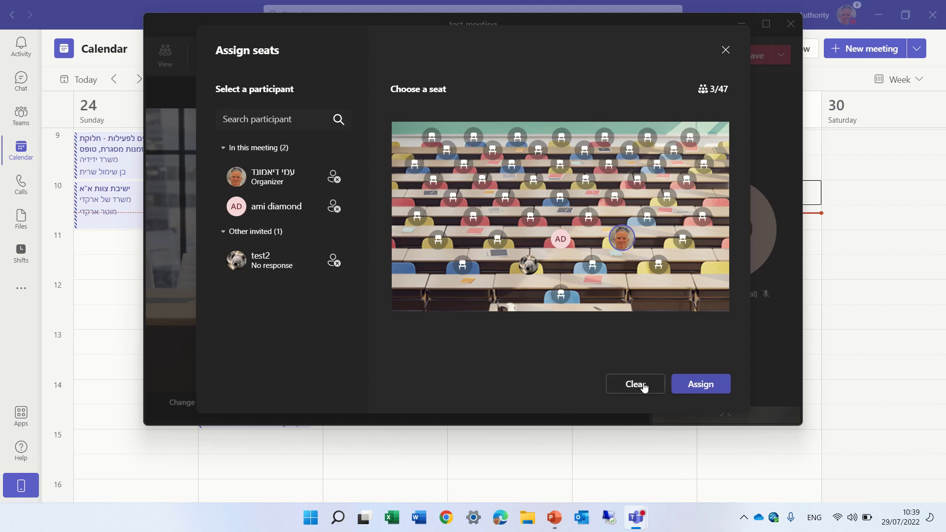
pyautogui.click(639, 386)
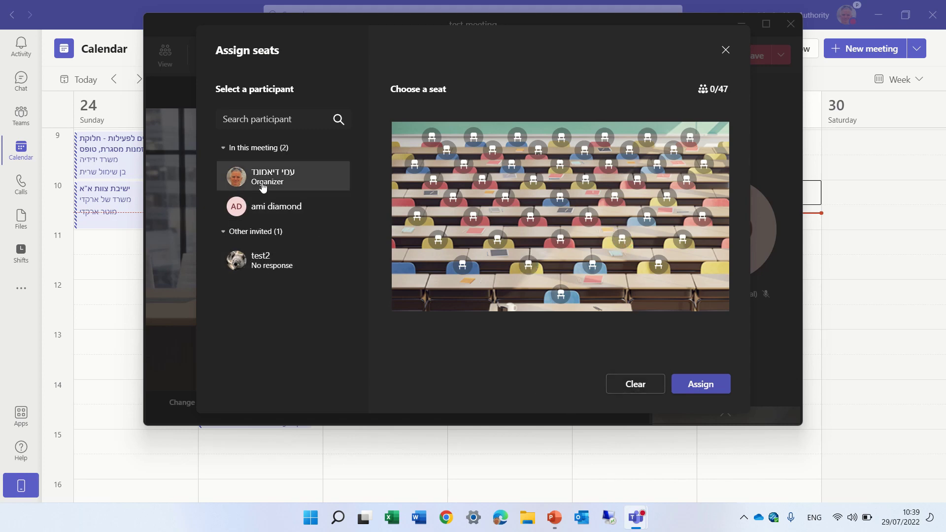
# Assign the organizer to the front seat, the external participant to the back row's middle seat, and test2 to the third row's second seat.
pyautogui.click(263, 178)
pyautogui.click(558, 296)
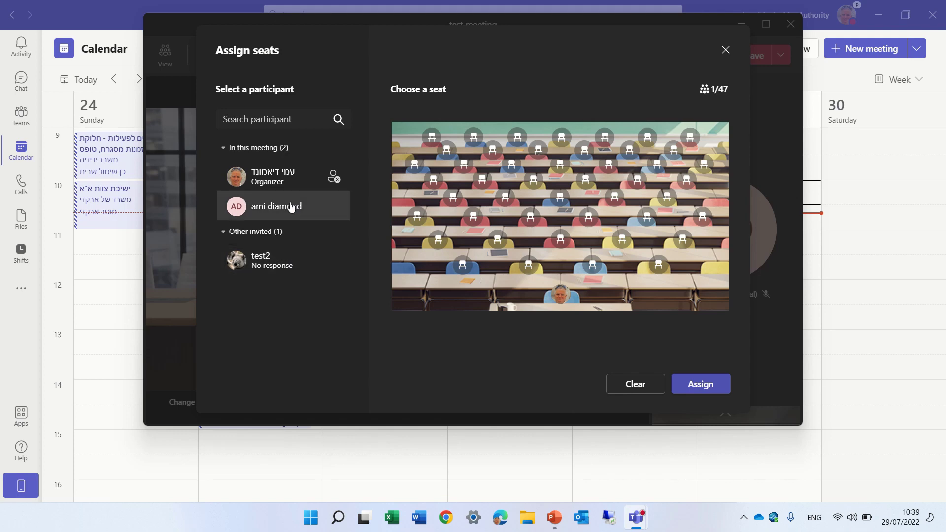
pyautogui.click(291, 209)
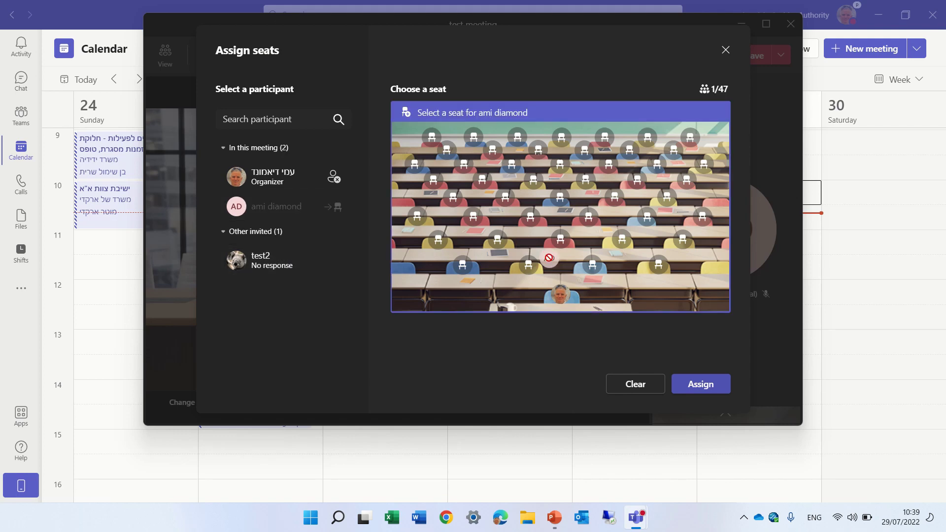
pyautogui.click(561, 139)
pyautogui.click(279, 261)
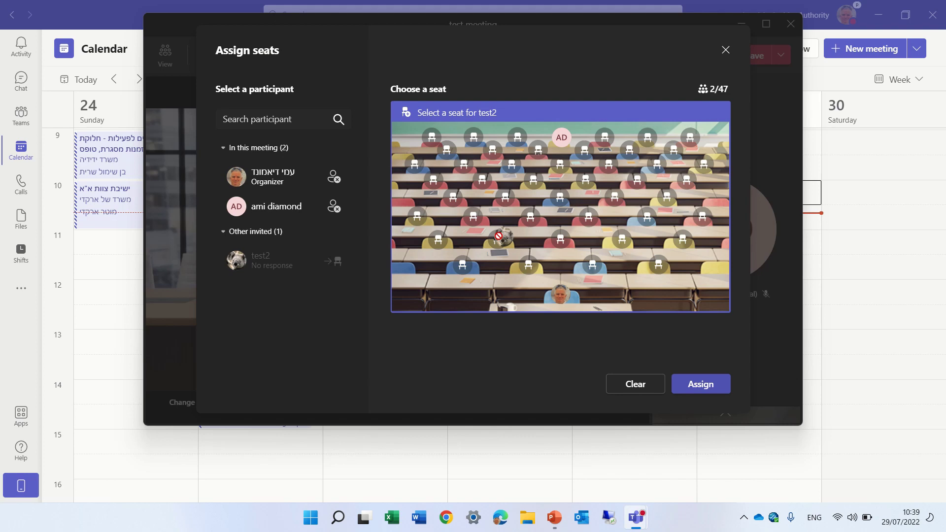
pyautogui.click(498, 240)
pyautogui.click(711, 384)
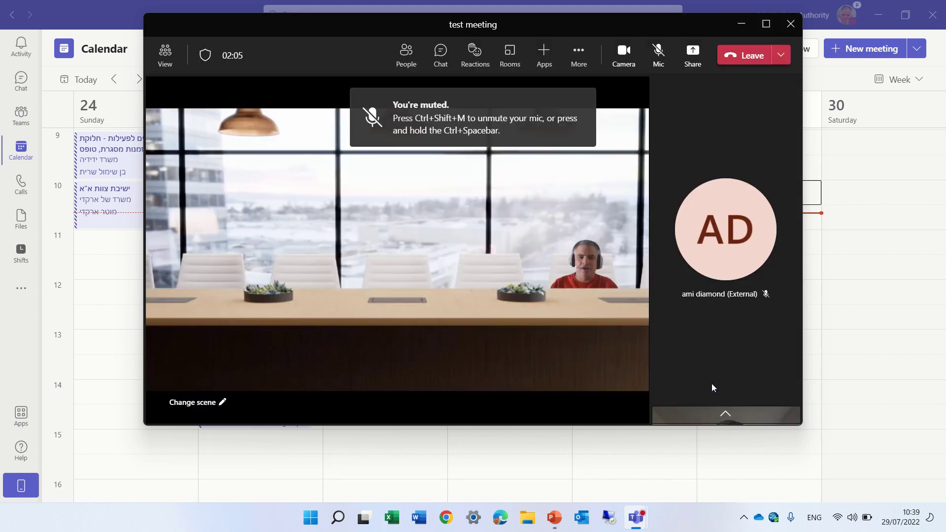